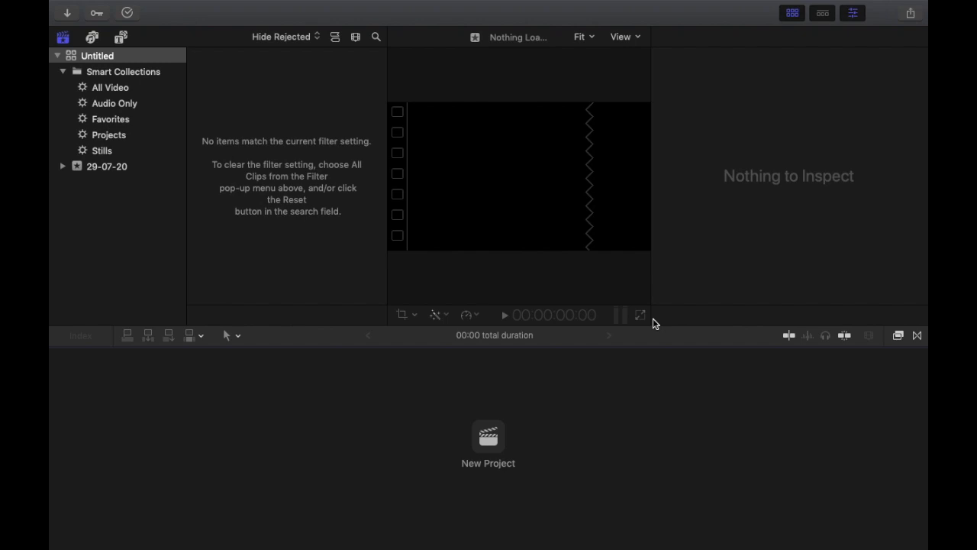
# Step: Close the "Untitled" library
pyautogui.click(86, 60)
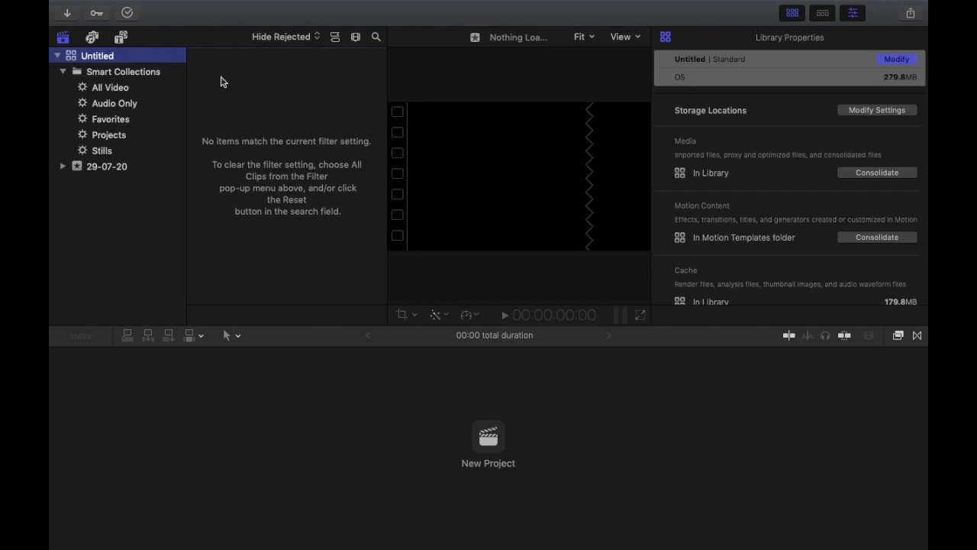
pyautogui.click(59, 55)
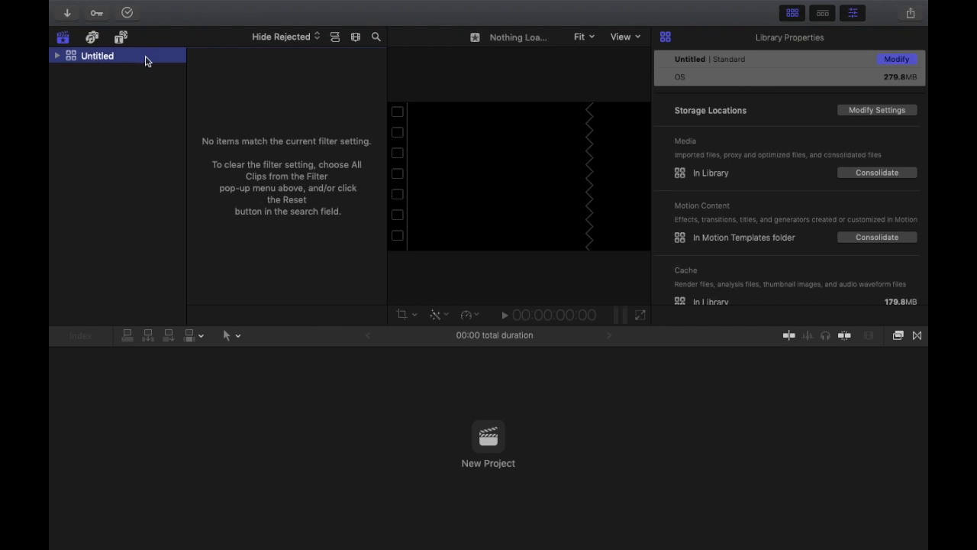
pyautogui.rightClick(119, 57)
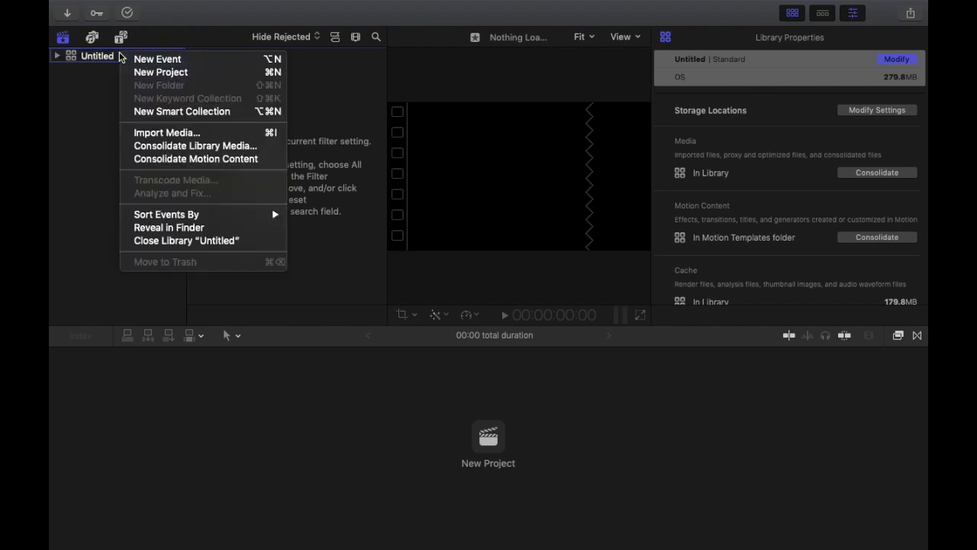
pyautogui.click(186, 243)
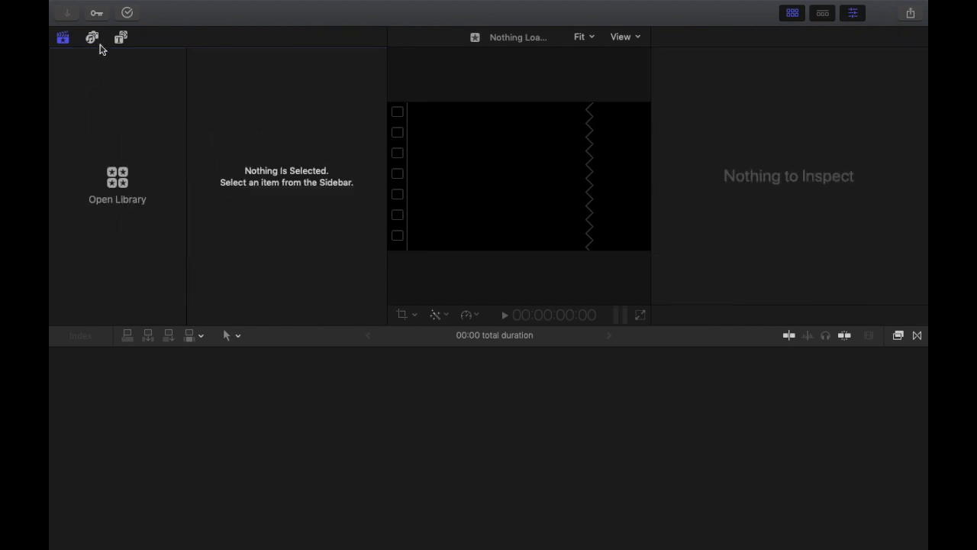
# Step: Reopen the "Untitled" library from the list of recent libraries
pyautogui.click(112, 193)
pyautogui.click(319, 200)
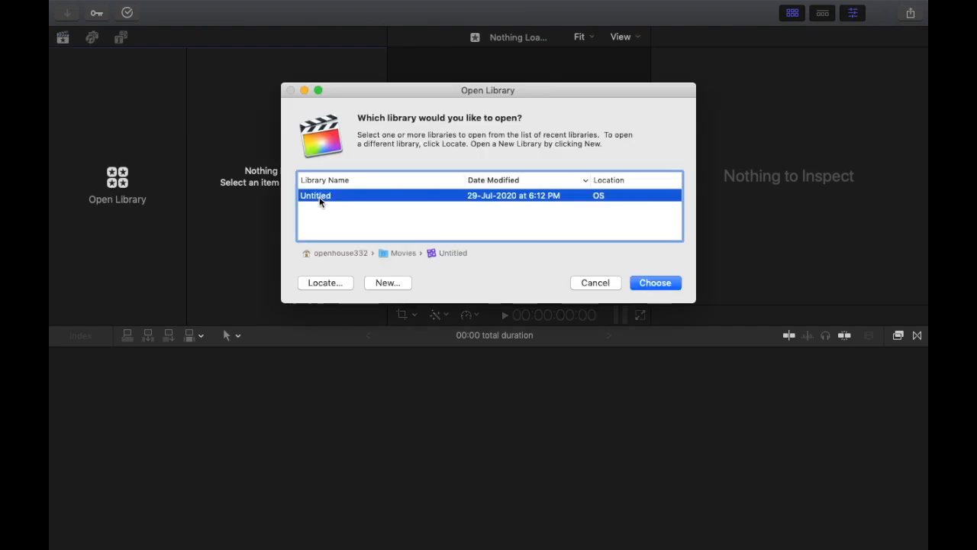
pyautogui.click(661, 284)
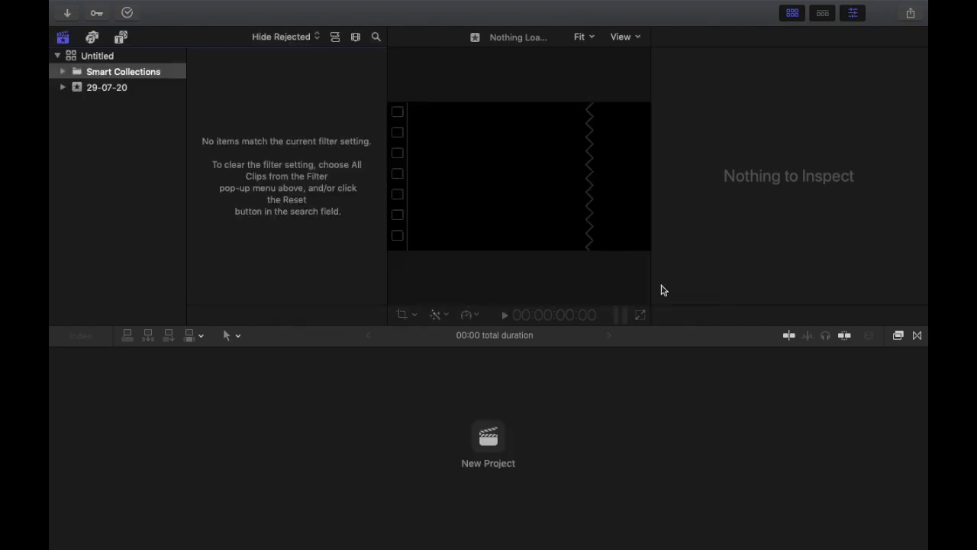
# Step: Create a new library named "Test" and save it in the Movies folder
pyautogui.click(190, 8)
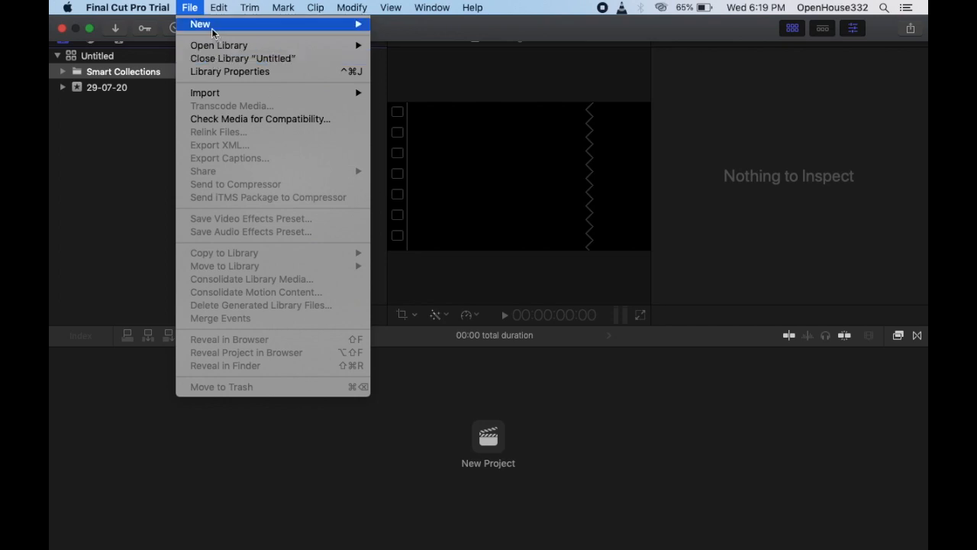
pyautogui.moveTo(212, 32)
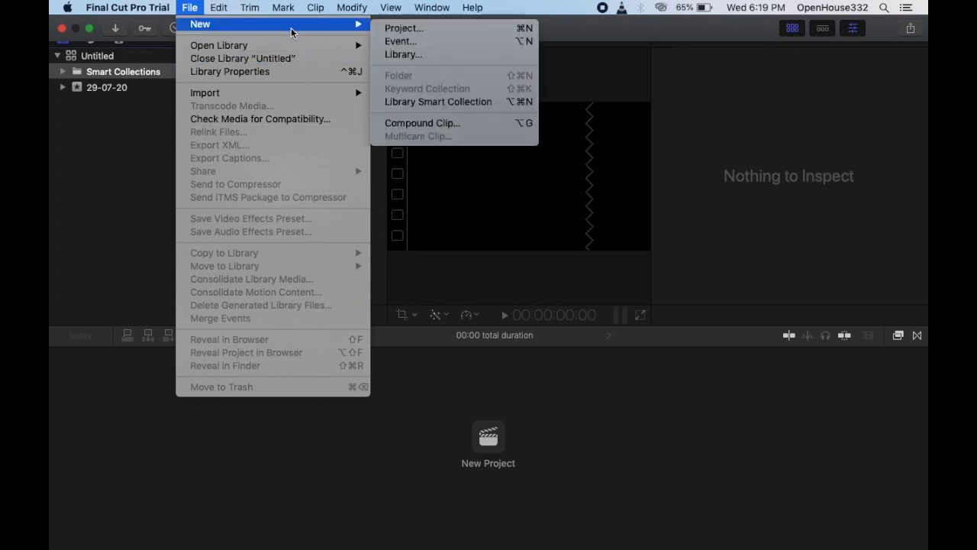
pyautogui.click(391, 55)
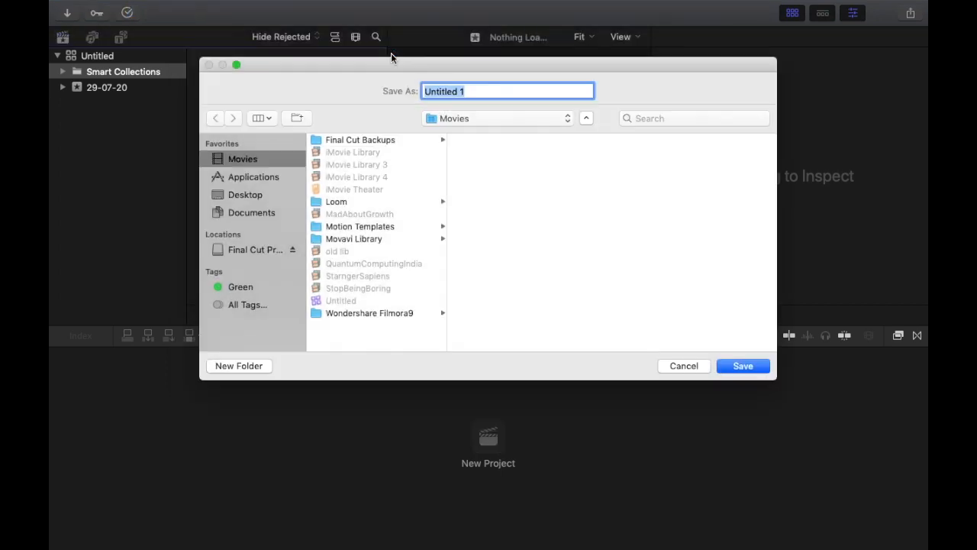
pyautogui.click(476, 92)
pyautogui.moveTo(476, 93); pyautogui.dragTo(402, 89)
pyautogui.write('TEs')
pyautogui.press('BackSpace')
pyautogui.press('BackSpace')
pyautogui.write('est')
pyautogui.scroll(-1, 412, 256)
pyautogui.scroll(2, 413, 259)
pyautogui.scroll(1, 411, 260)
pyautogui.scroll(-1, 385, 257)
pyautogui.click(738, 366)
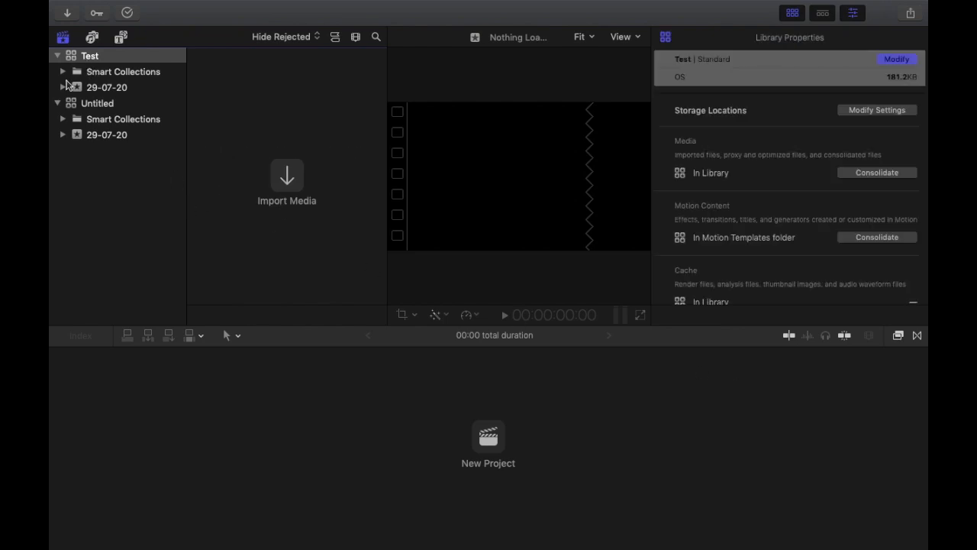
# Step: Review the Test library's properties and its color processing options, then cancel without changing the setting
pyautogui.scroll(-3, 769, 221)
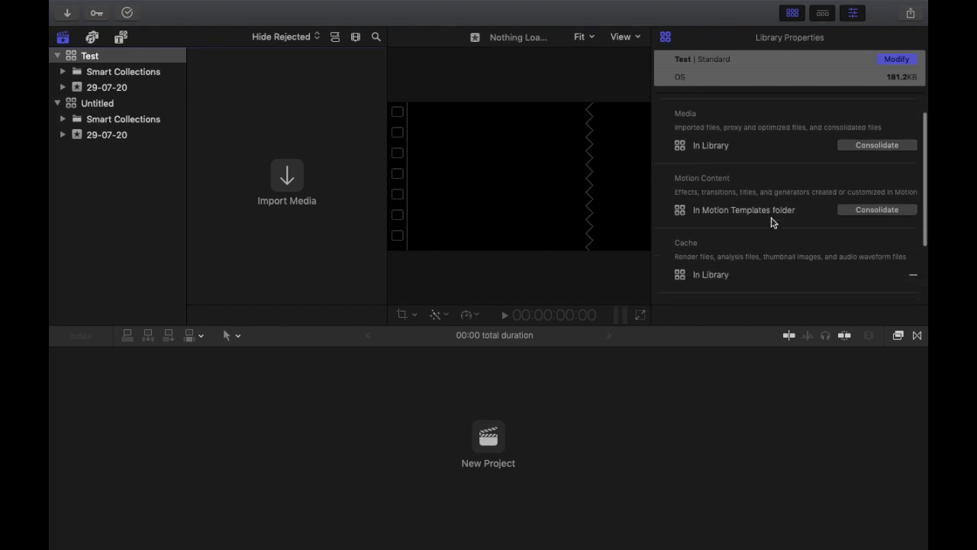
pyautogui.scroll(-2, 771, 221)
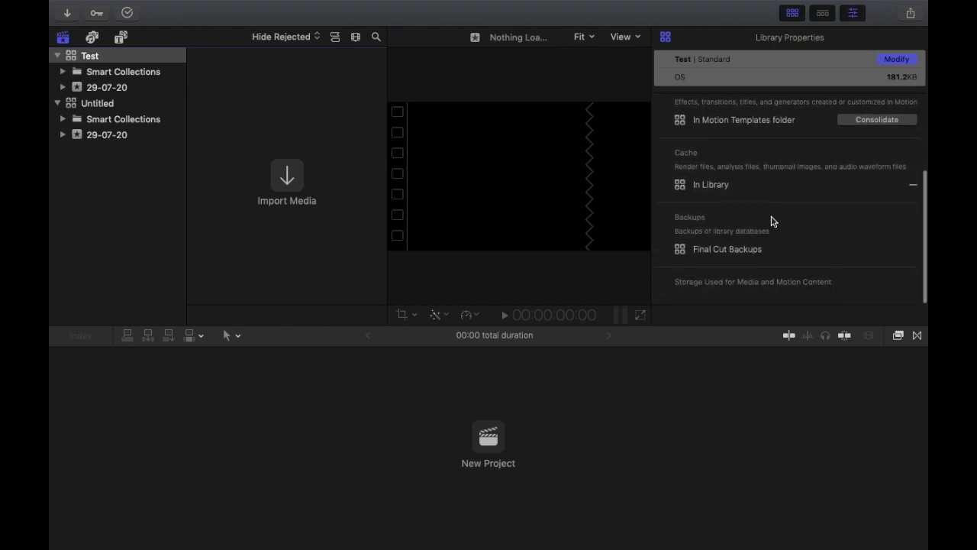
pyautogui.scroll(5, 771, 221)
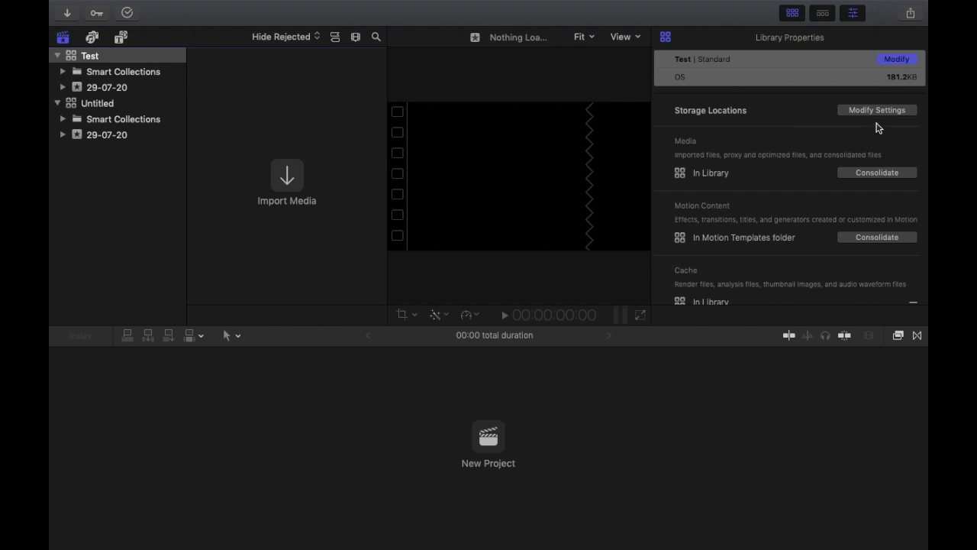
pyautogui.click(905, 58)
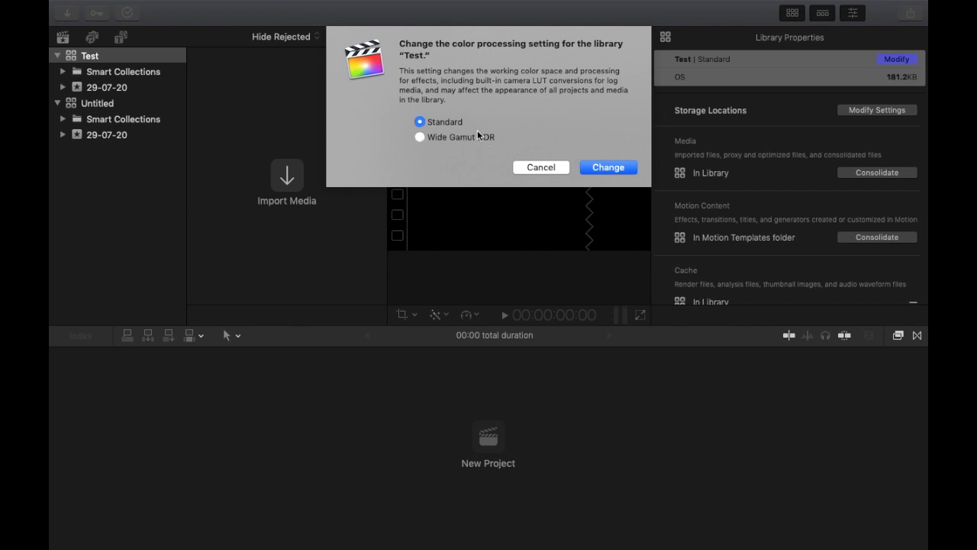
pyautogui.click(537, 167)
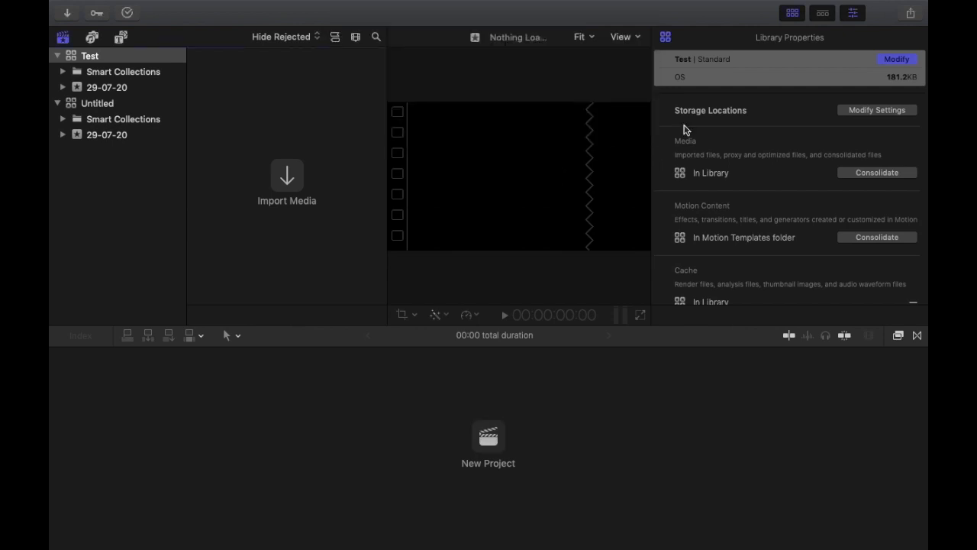
# Step: Inspect the Test library's storage location settings for media, Motion content, cache and backups, keeping the existing choices
pyautogui.click(865, 113)
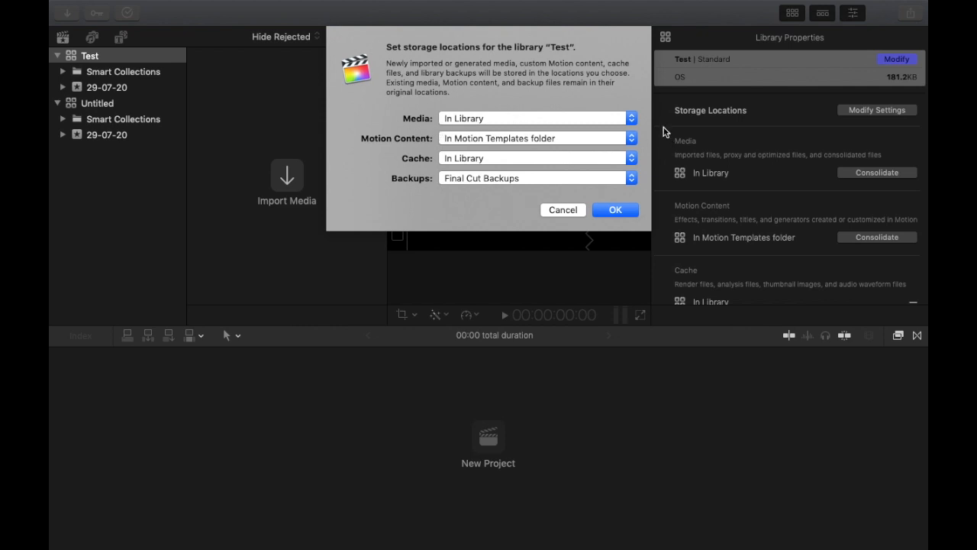
pyautogui.click(632, 118)
pyautogui.click(632, 116)
pyautogui.click(616, 209)
pyautogui.scroll(-2, 823, 271)
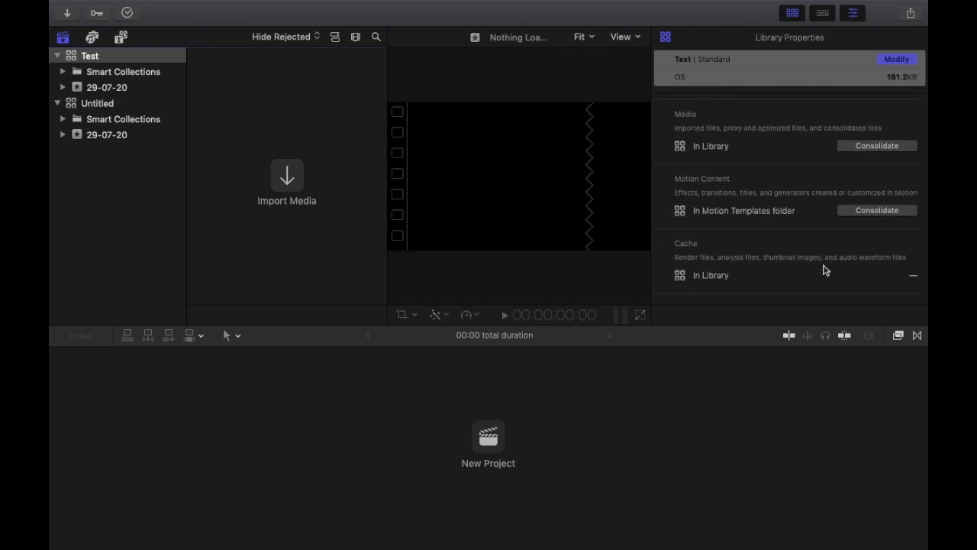
pyautogui.scroll(2, 823, 270)
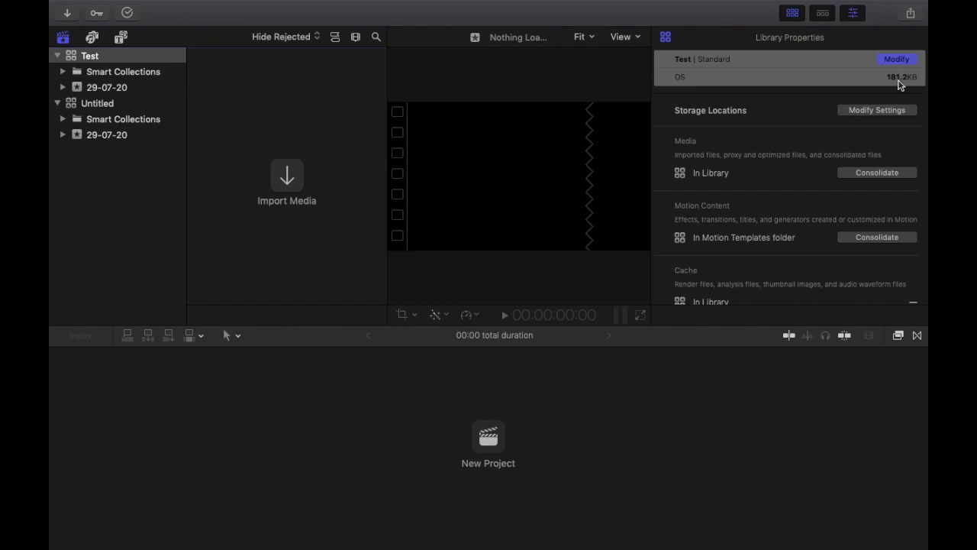
pyautogui.scroll(-1, 813, 255)
pyautogui.scroll(-2, 813, 255)
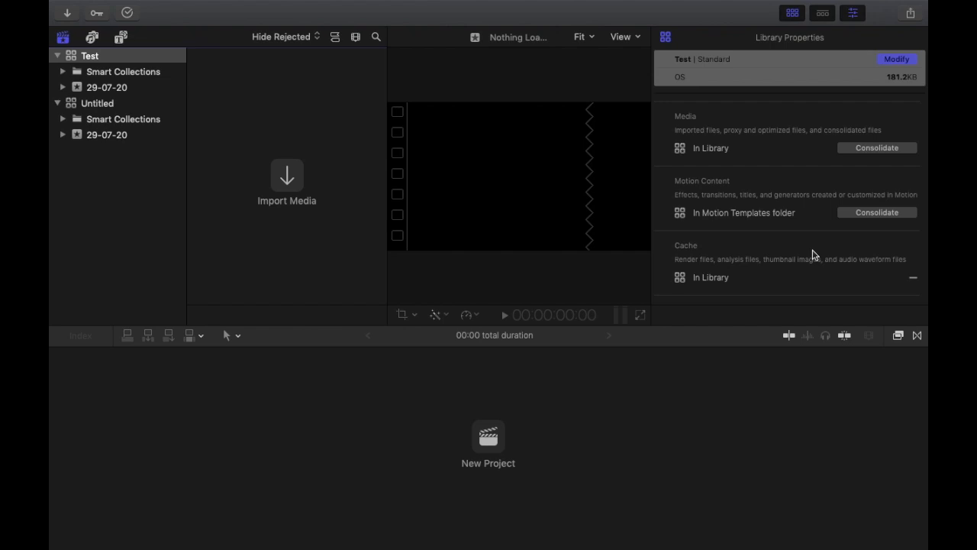
# Step: Reveal the Test library file in Finder and enlarge the Finder window
pyautogui.click(92, 59)
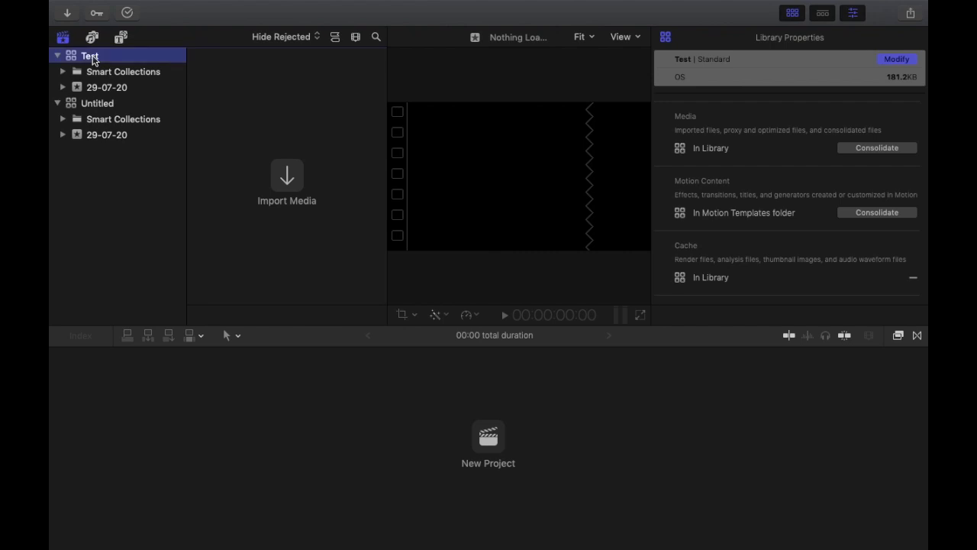
pyautogui.rightClick(93, 58)
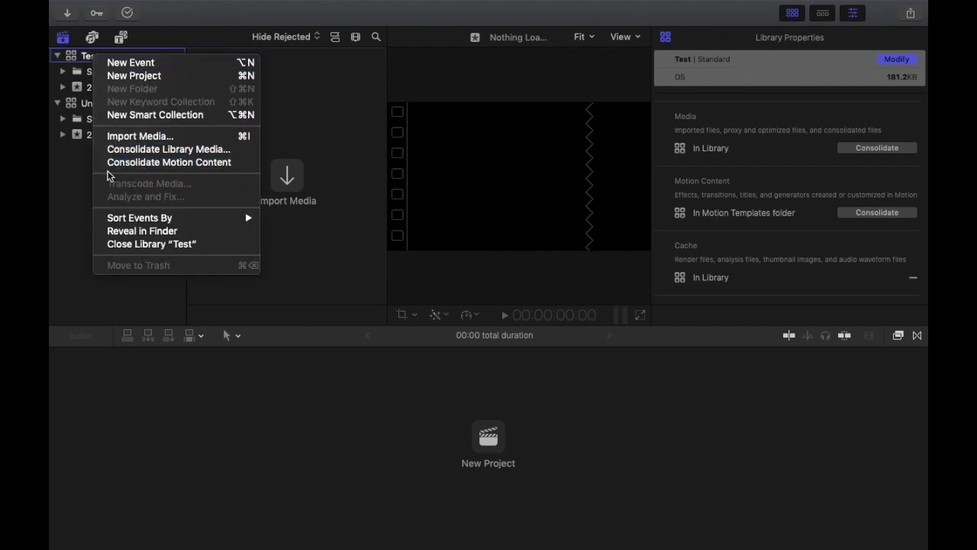
pyautogui.click(115, 231)
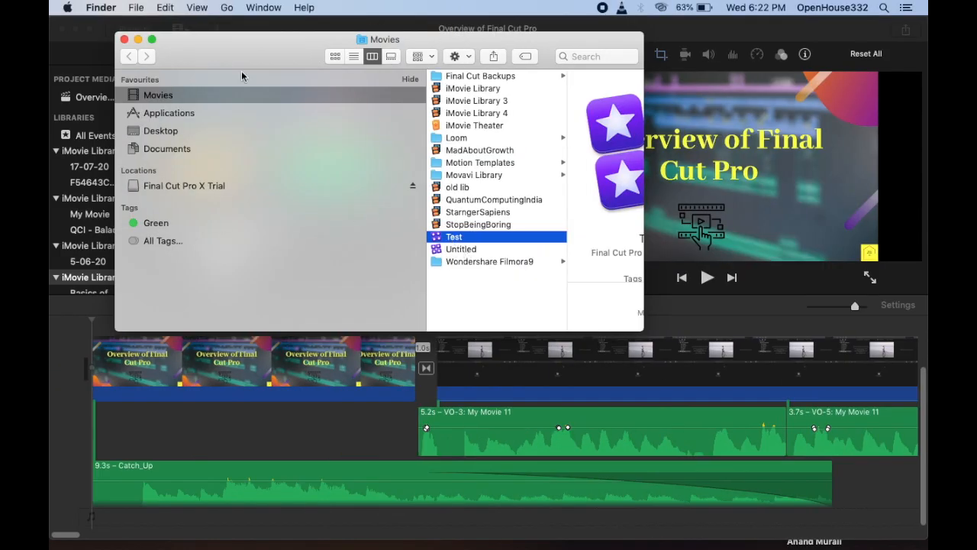
pyautogui.click(154, 39)
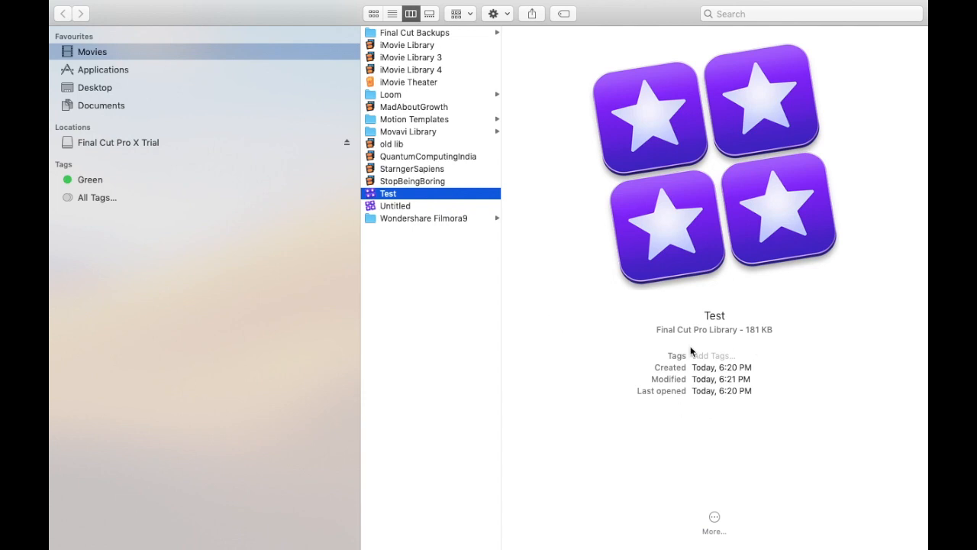
# Step: View the package contents of the Test library file, then return to the Movies folder
pyautogui.rightClick(405, 193)
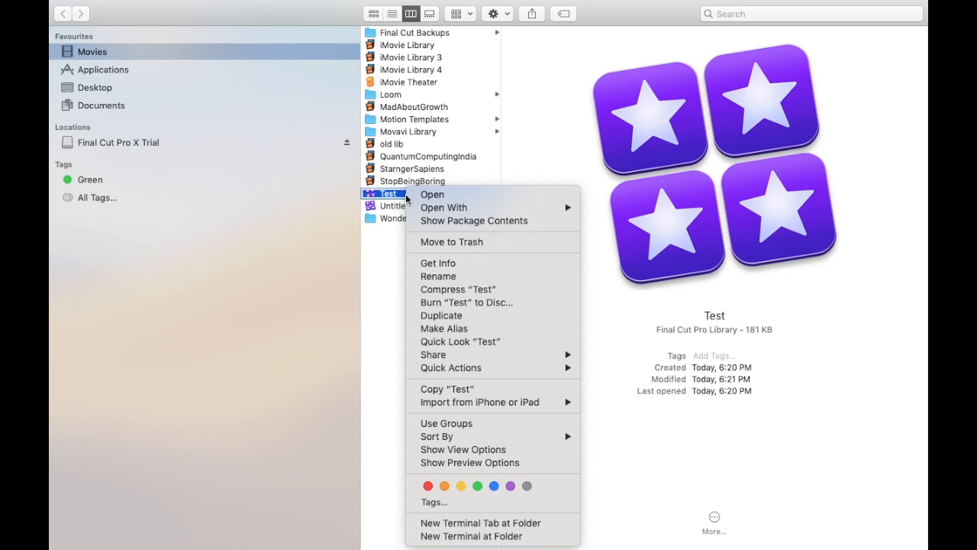
pyautogui.click(446, 220)
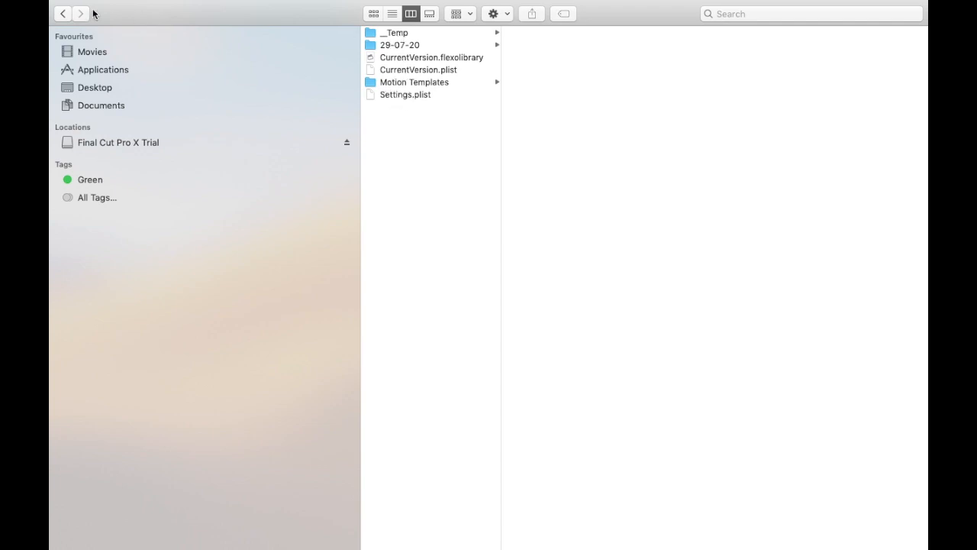
pyautogui.click(63, 15)
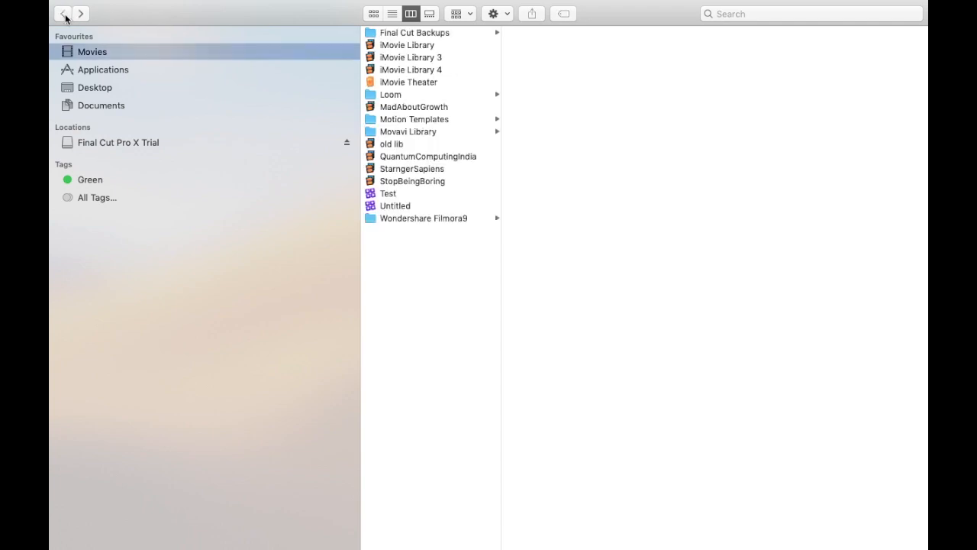
# Step: Check the file information of the Test library in the Movies folder and close its info window
pyautogui.rightClick(377, 195)
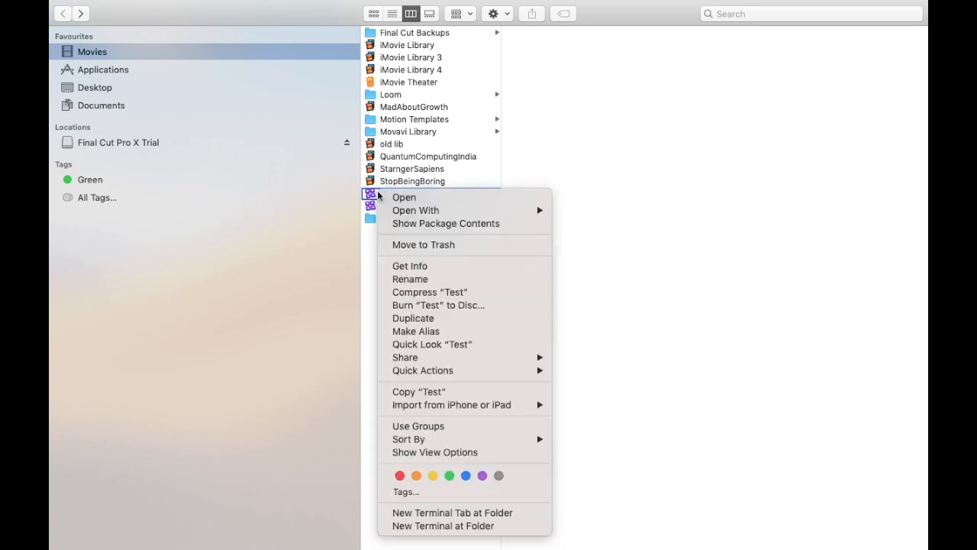
pyautogui.click(433, 265)
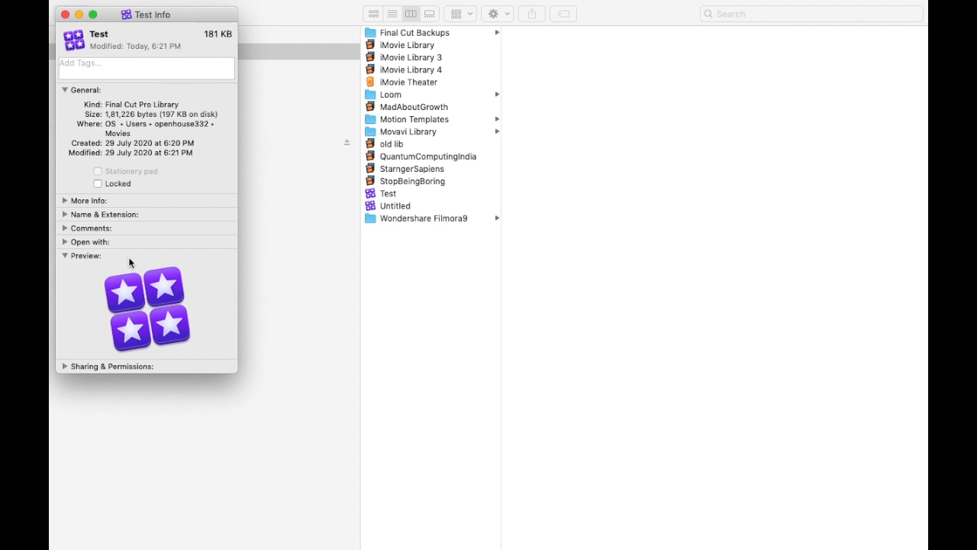
pyautogui.click(65, 14)
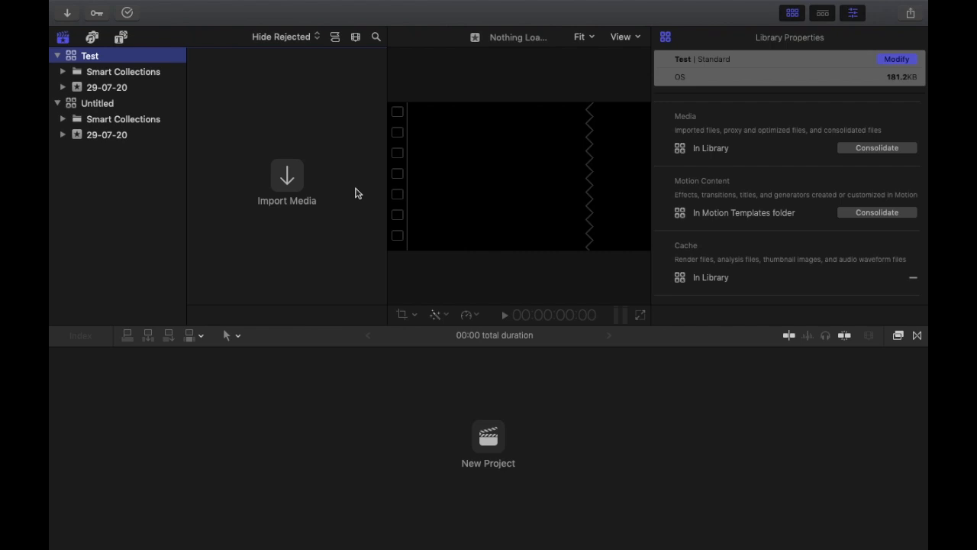
# Step: View the media import options for the Test library in Final Cut Pro and close them without importing anything
pyautogui.click(73, 104)
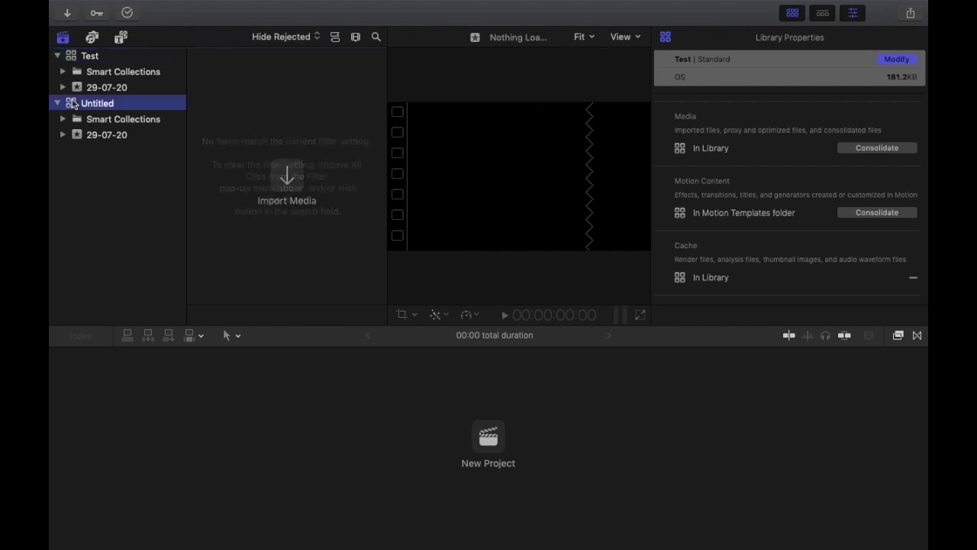
pyautogui.click(87, 56)
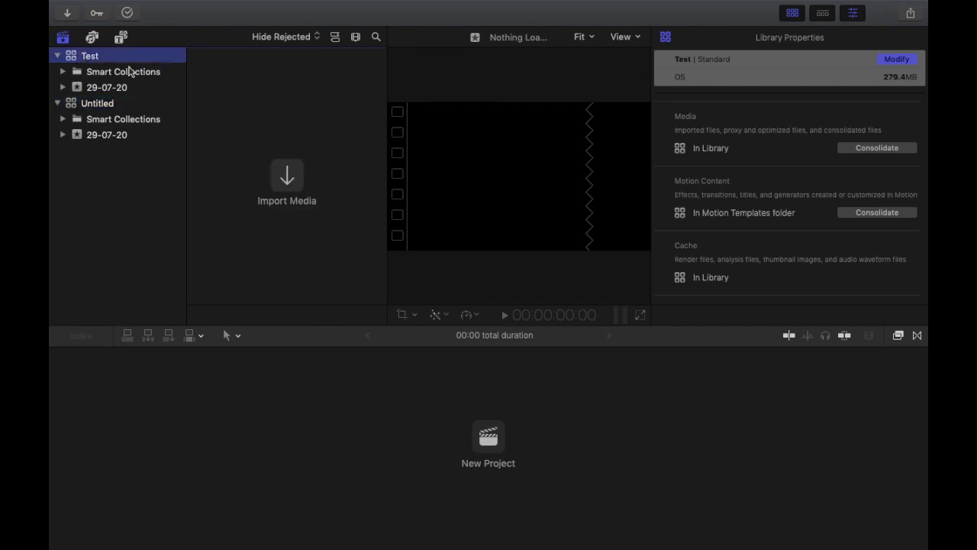
pyautogui.click(296, 190)
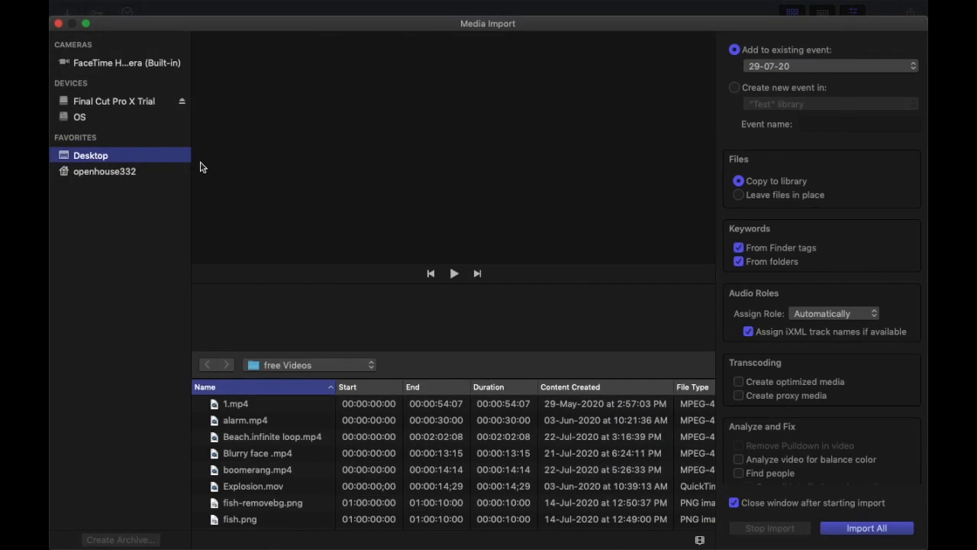
pyautogui.click(59, 23)
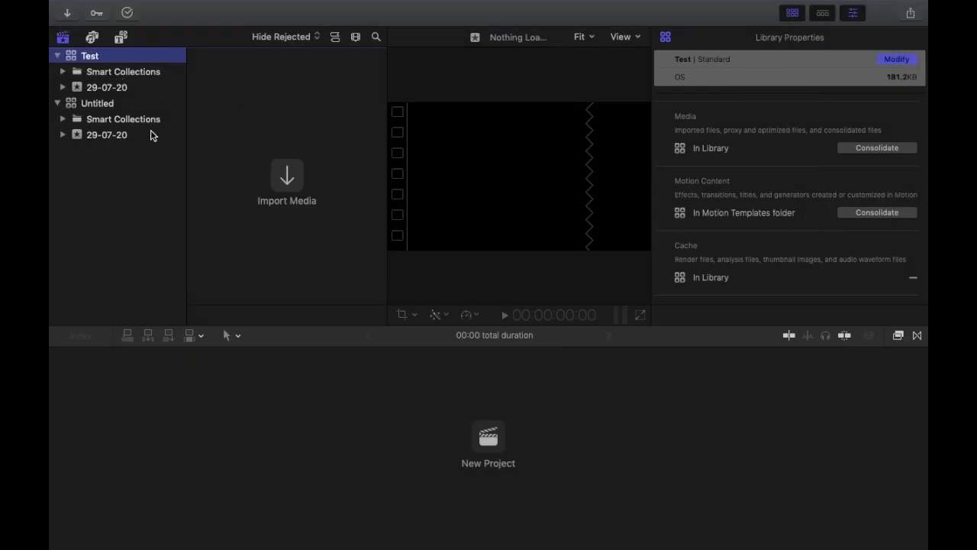